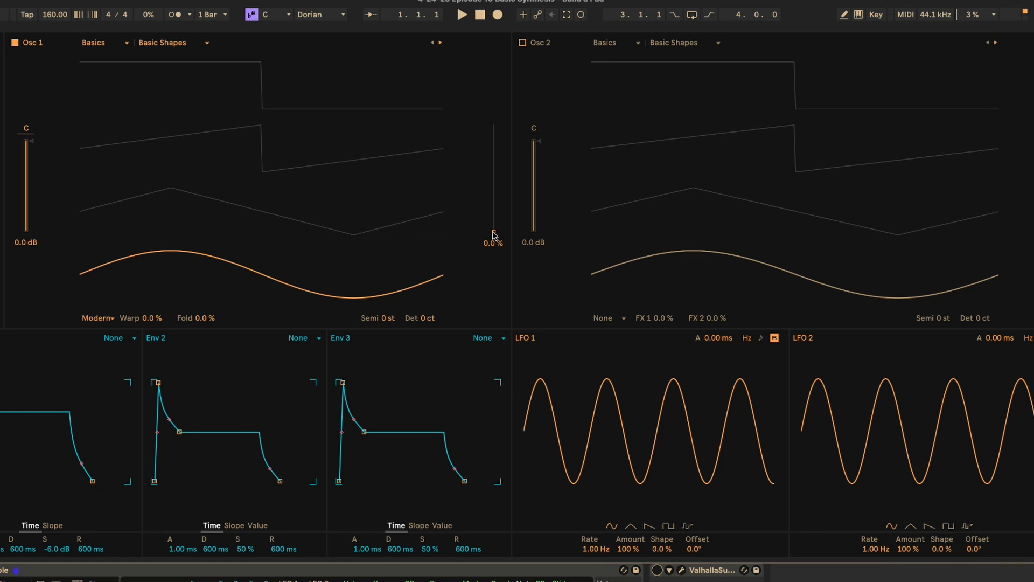
Sweep Osc 1's wavetable position through the basic shapes and return it to 0%.
mouse_move(494, 235)
mouse_down()
mouse_move(494, 138)
mouse_move(494, 232)
mouse_up()
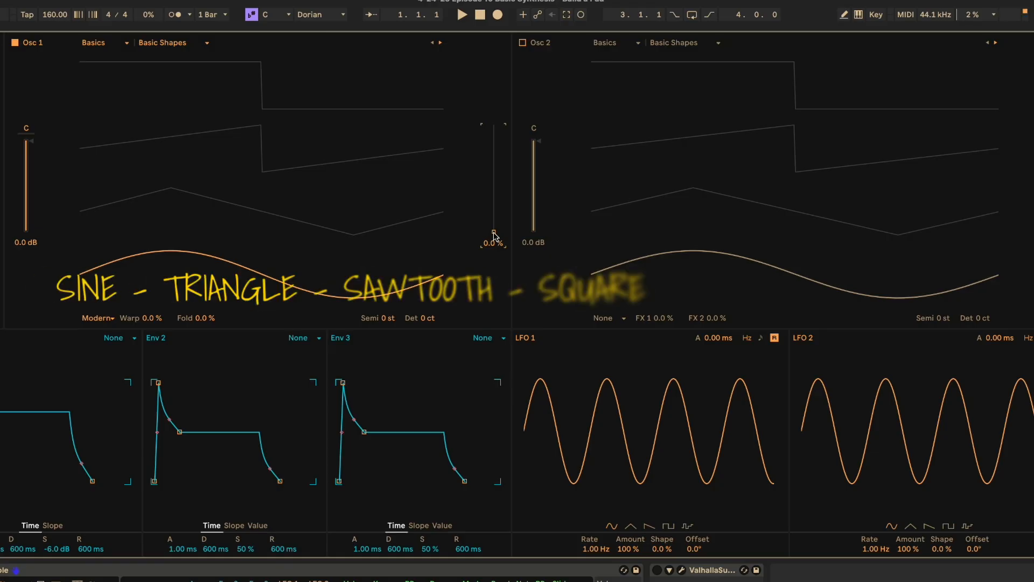
drag(494, 235, 494, 124)
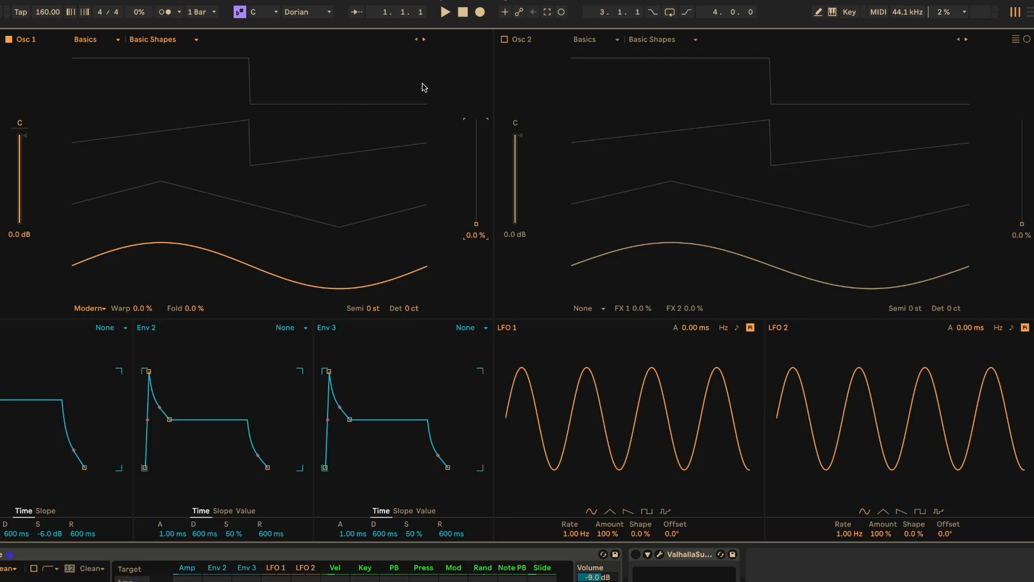
Enable Osc 2 and load the Amber wavetable from the Collection category.
click(504, 40)
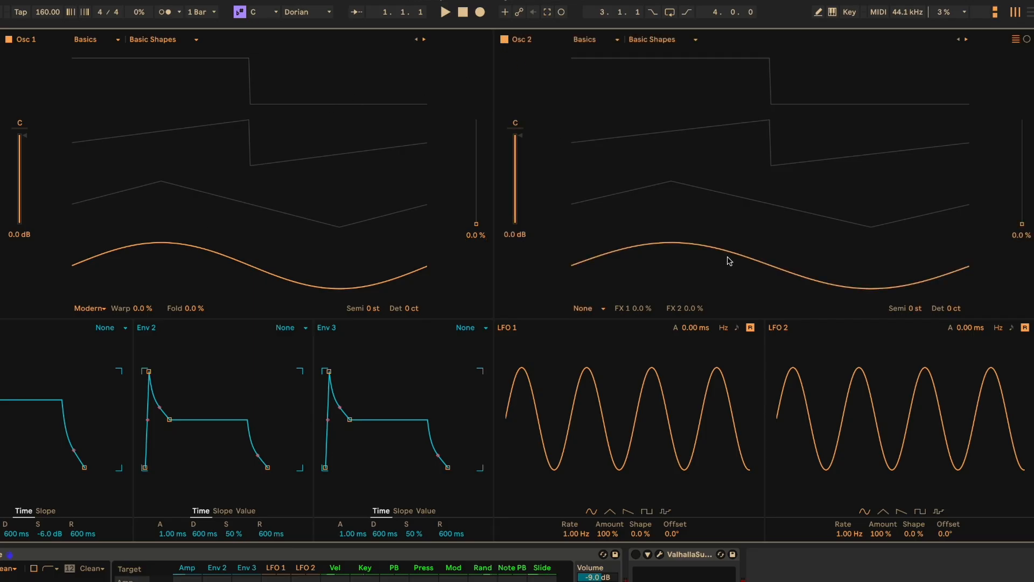
mouse_move(1022, 223)
mouse_down()
mouse_move(1022, 139)
mouse_move(1022, 224)
mouse_up()
click(617, 41)
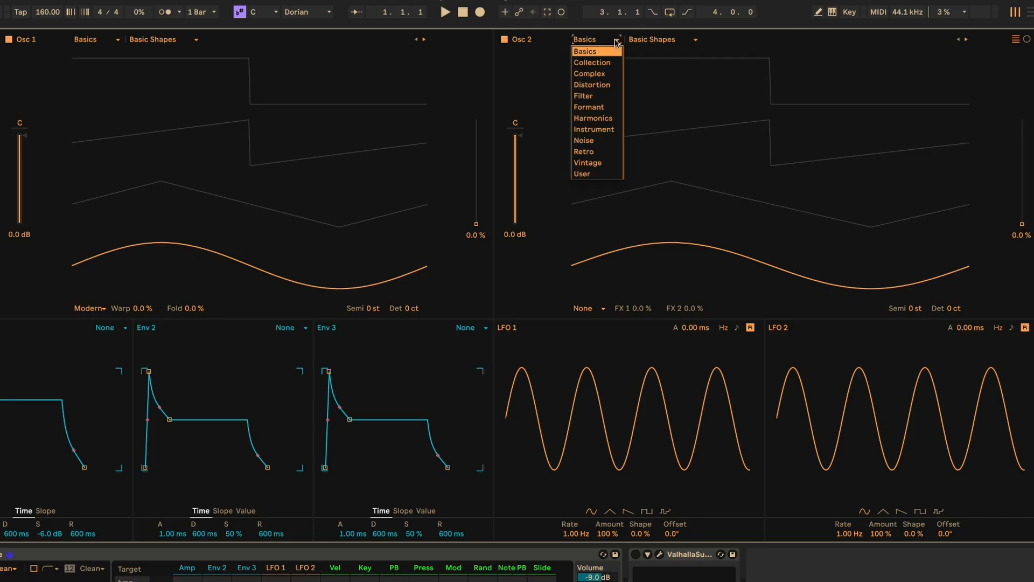
click(600, 62)
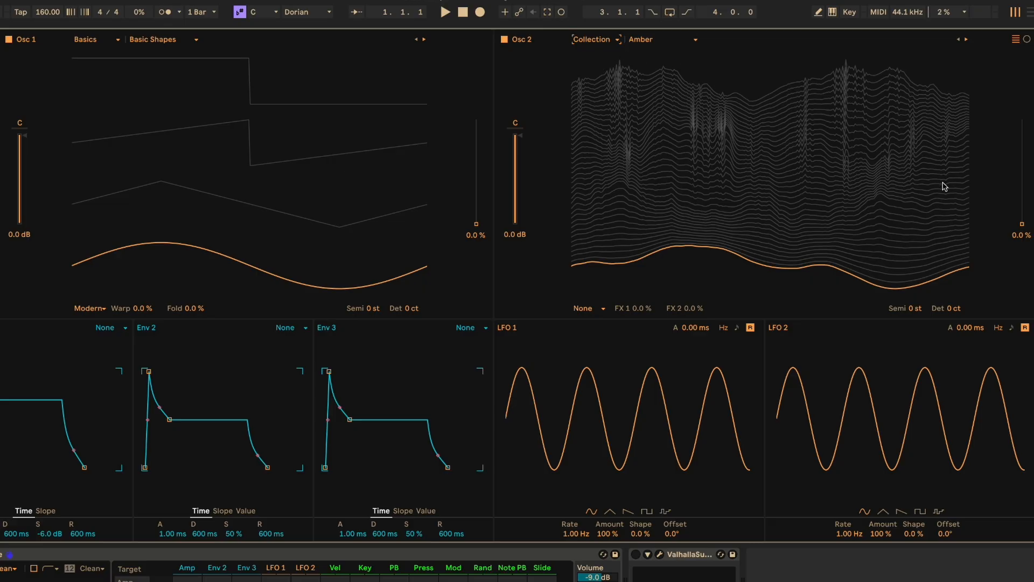
Set Osc 2's wavetable position to 55% and lower its gain to -6.4 dB.
mouse_move(1023, 225)
mouse_down()
mouse_move(1022, 132)
mouse_move(1023, 212)
mouse_up()
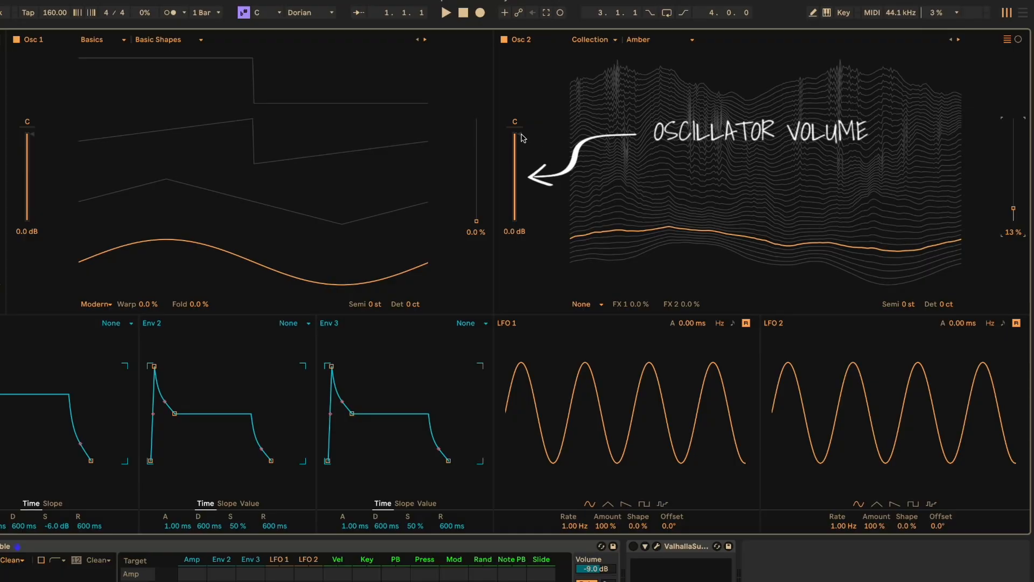
drag(748, 181, 748, 159)
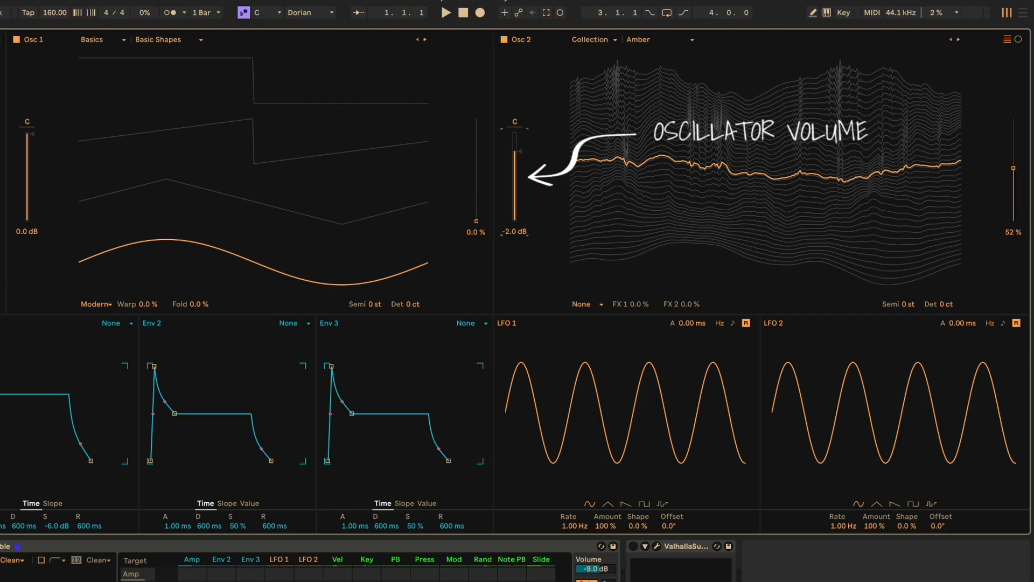
drag(515, 151, 514, 184)
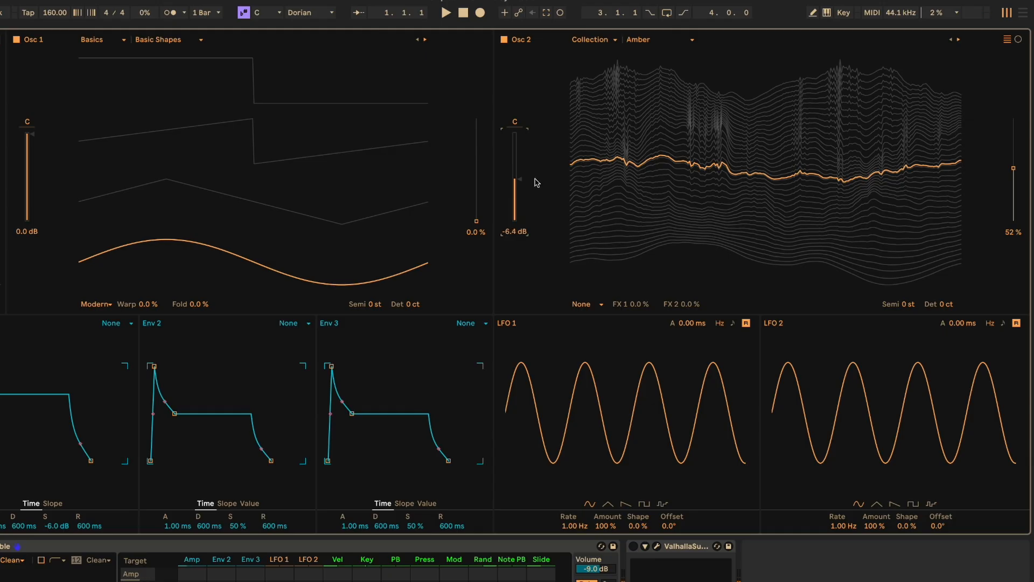
mouse_move(1014, 174)
mouse_down()
mouse_move(1013, 206)
mouse_move(1014, 144)
mouse_move(1014, 165)
mouse_up()
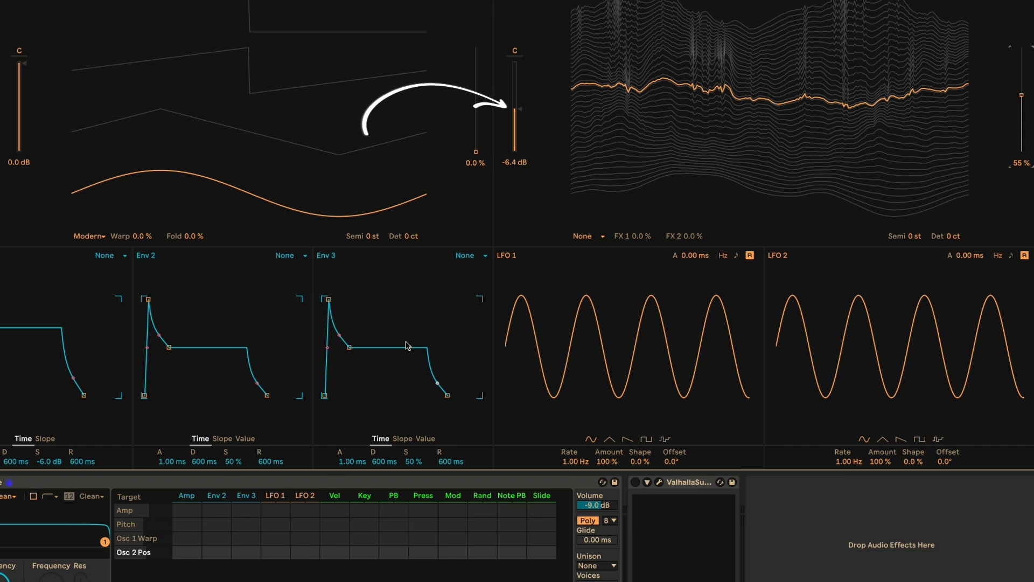
Modulate Osc 2's position with LFO 1 at an amount of 42 and slow LFO 1's rate to 0.11 Hz.
click(521, 112)
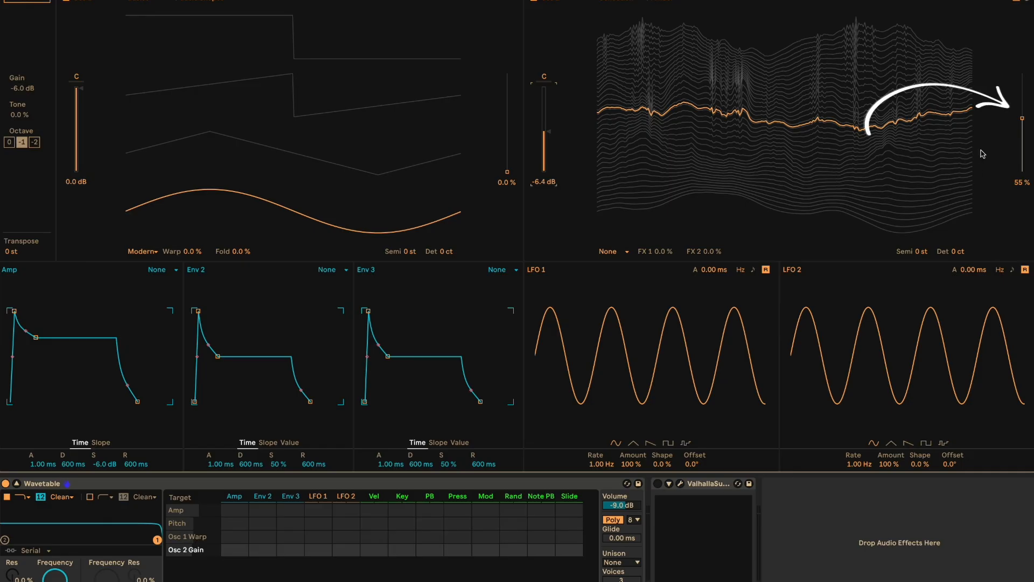
click(1023, 122)
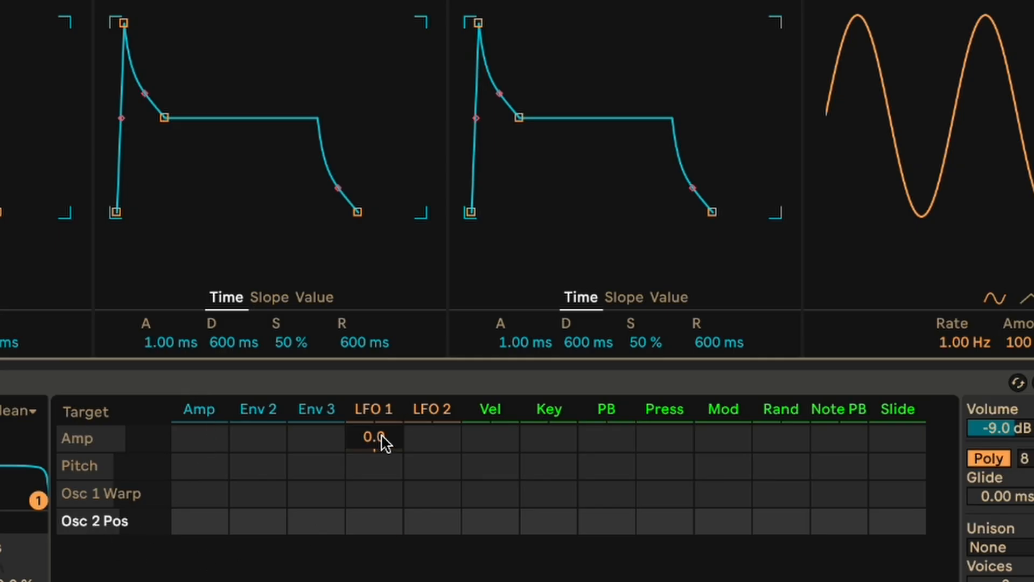
click(381, 523)
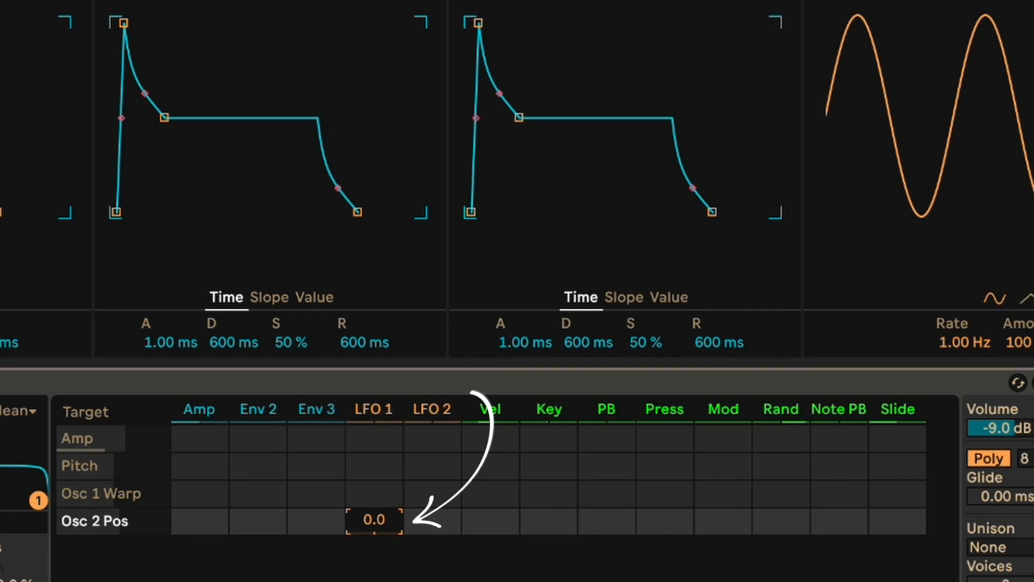
drag(382, 523, 382, 504)
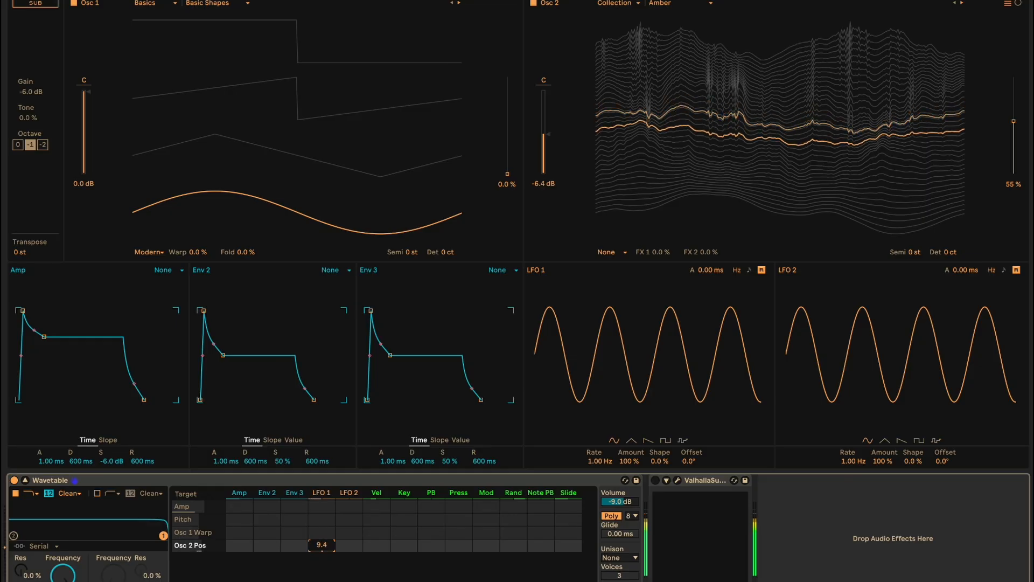
drag(321, 544, 321, 516)
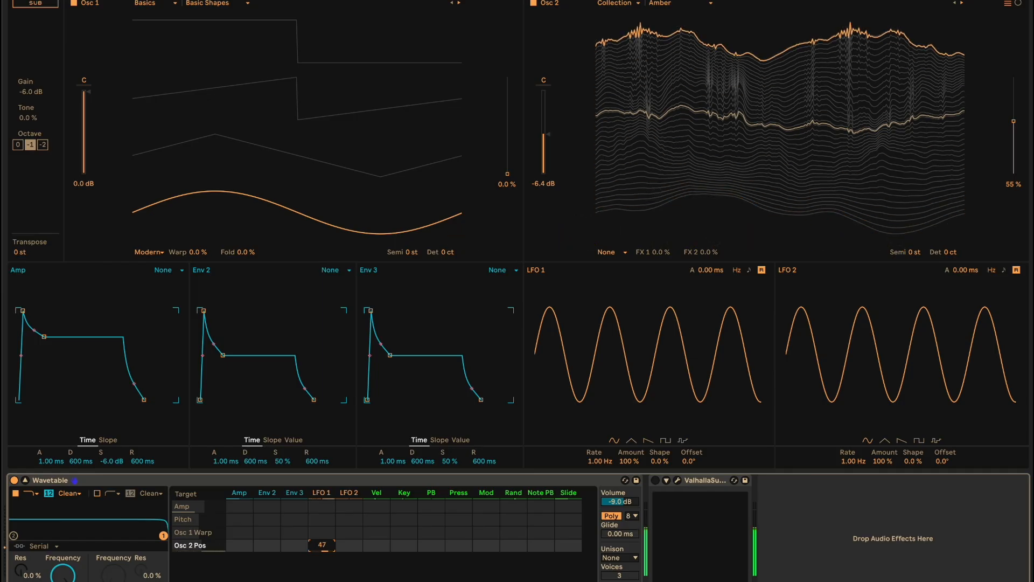
drag(324, 546, 325, 545)
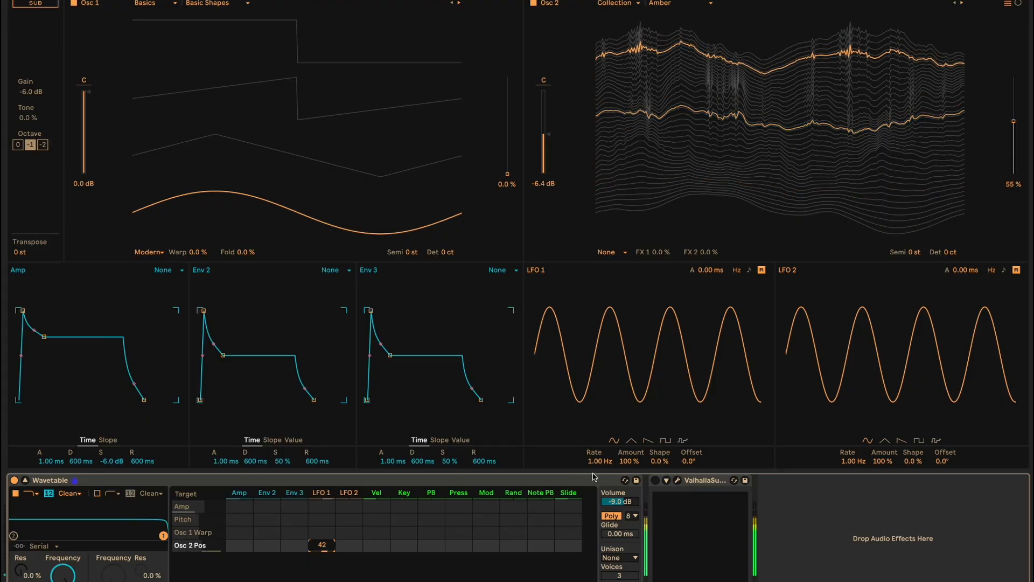
drag(595, 462, 594, 508)
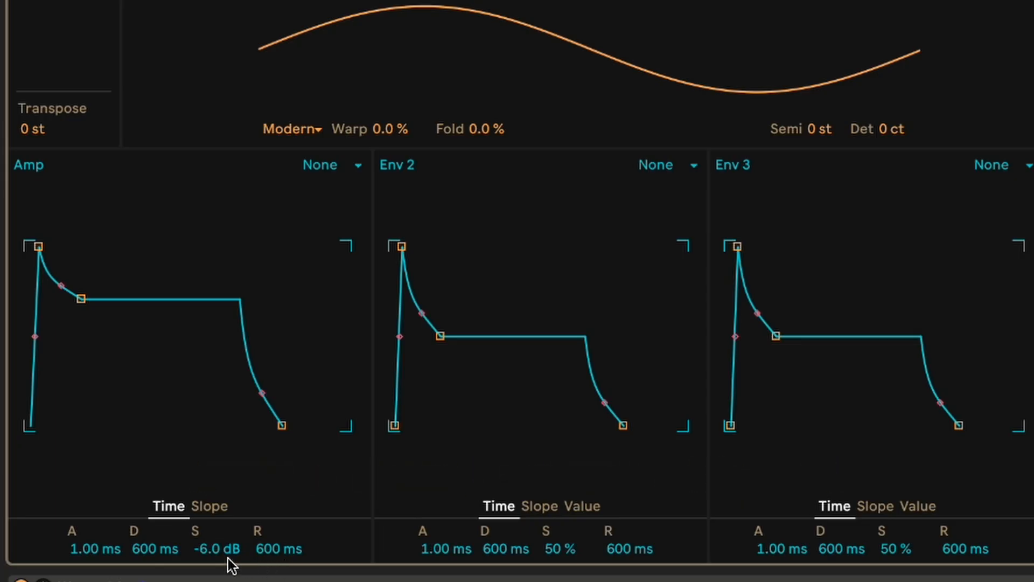
Try a 1.17 s attack and sustain levels between -65 dB and 0 dB on the Amp envelope, resetting sustain to -6.0 dB.
drag(99, 544, 98, 444)
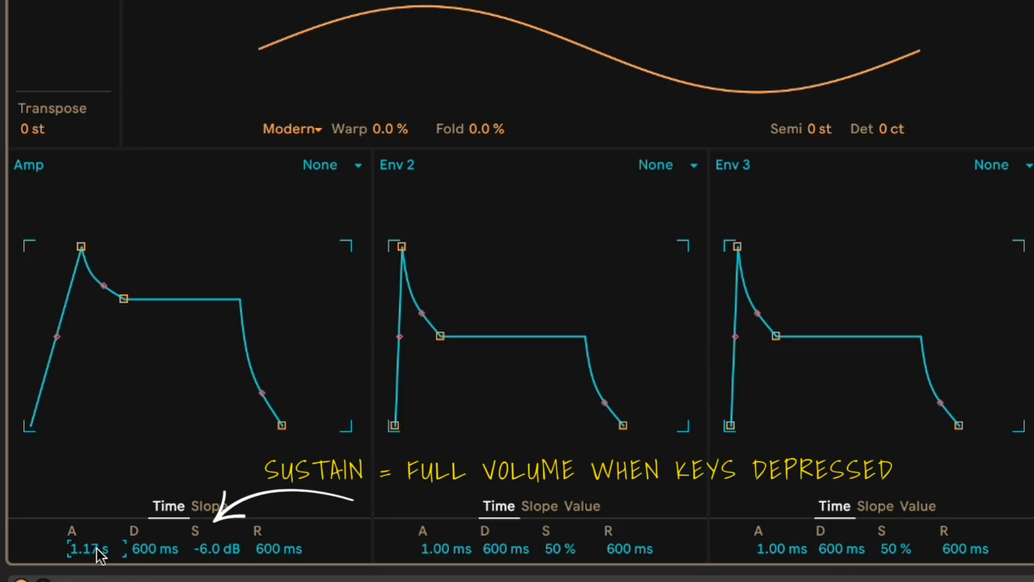
mouse_move(198, 560)
mouse_down()
mouse_move(200, 525)
mouse_move(201, 574)
mouse_up()
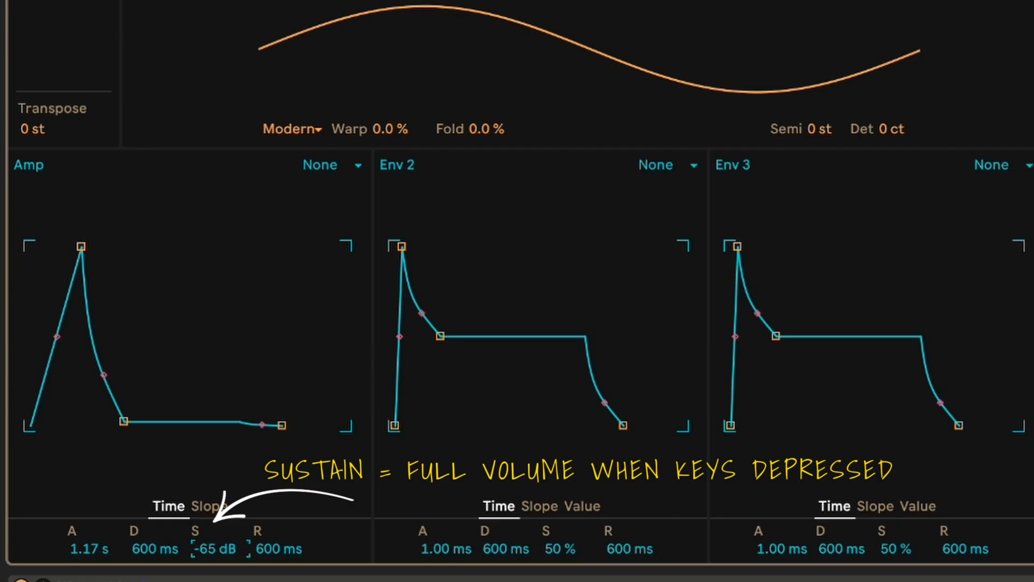
drag(201, 574, 201, 526)
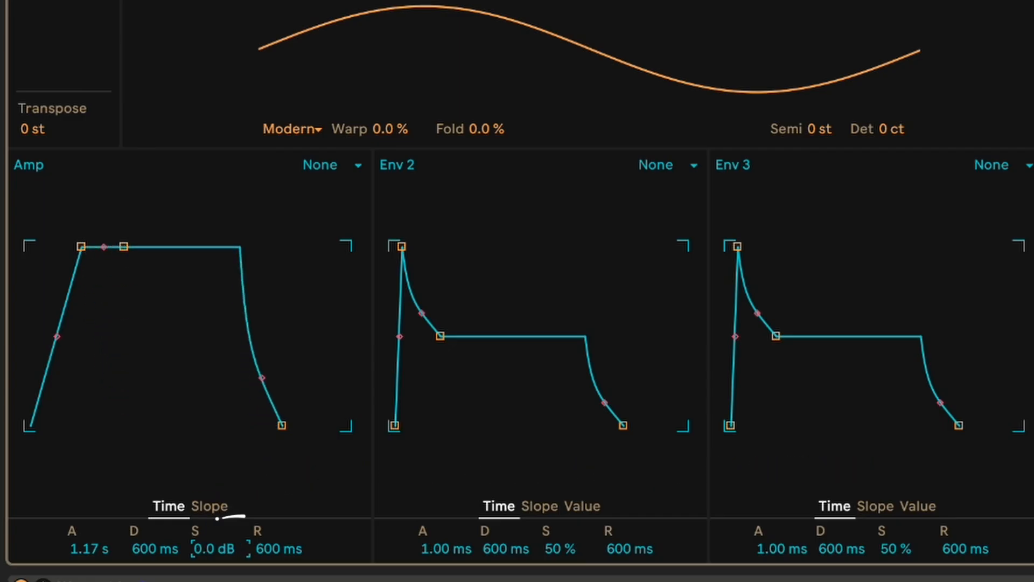
mouse_move(214, 548)
mouse_down()
mouse_move(215, 581)
mouse_move(205, 556)
mouse_up()
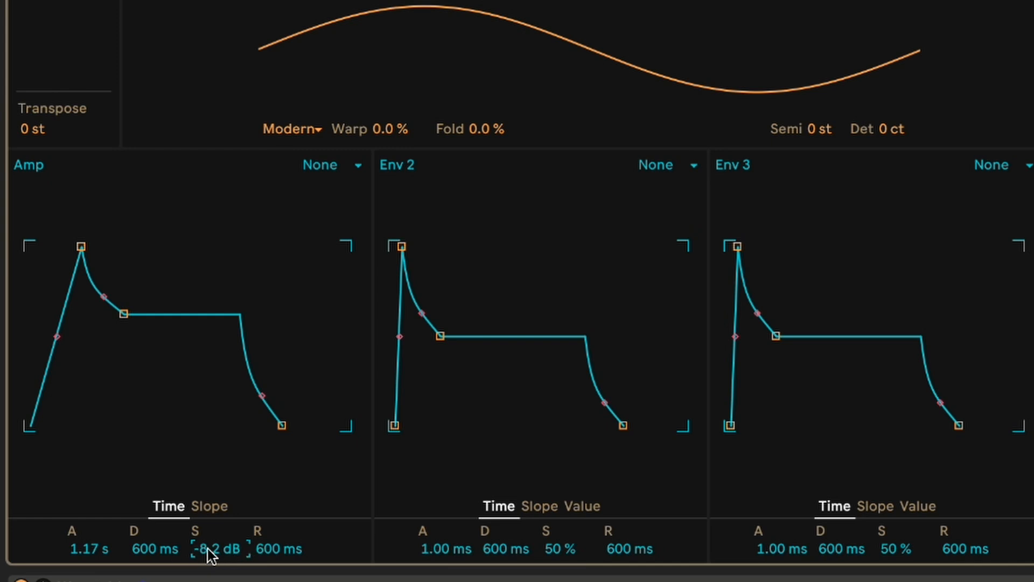
double_click(208, 549)
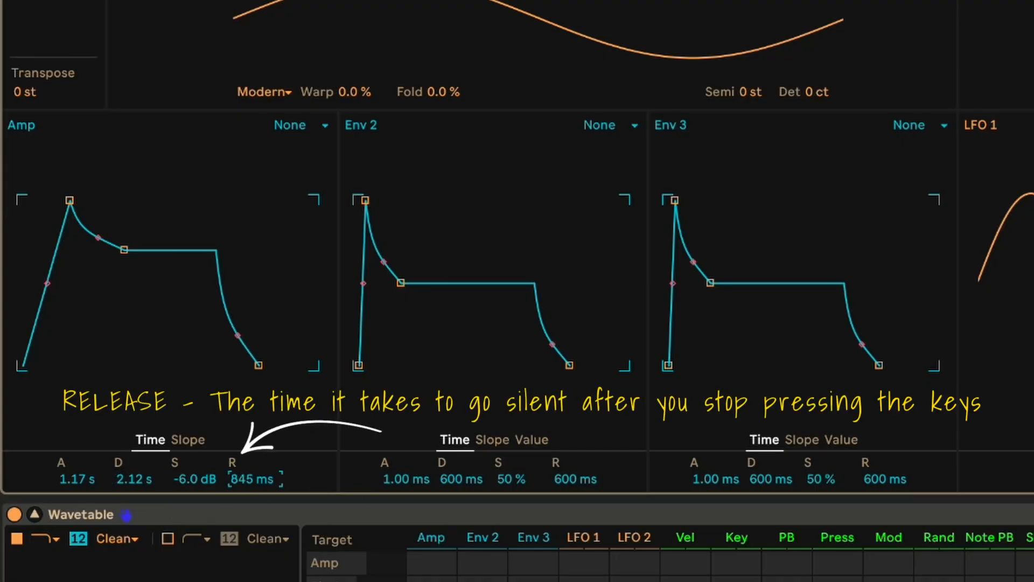
Try a 3.89 s release on the Amp envelope and reset its attack, decay and release to default values.
drag(253, 479, 252, 450)
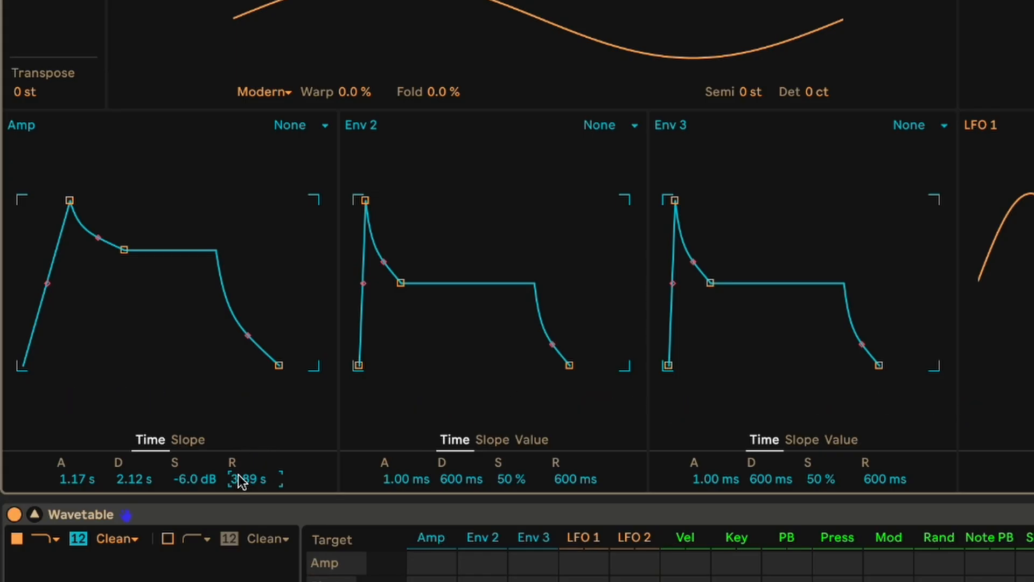
double_click(61, 483)
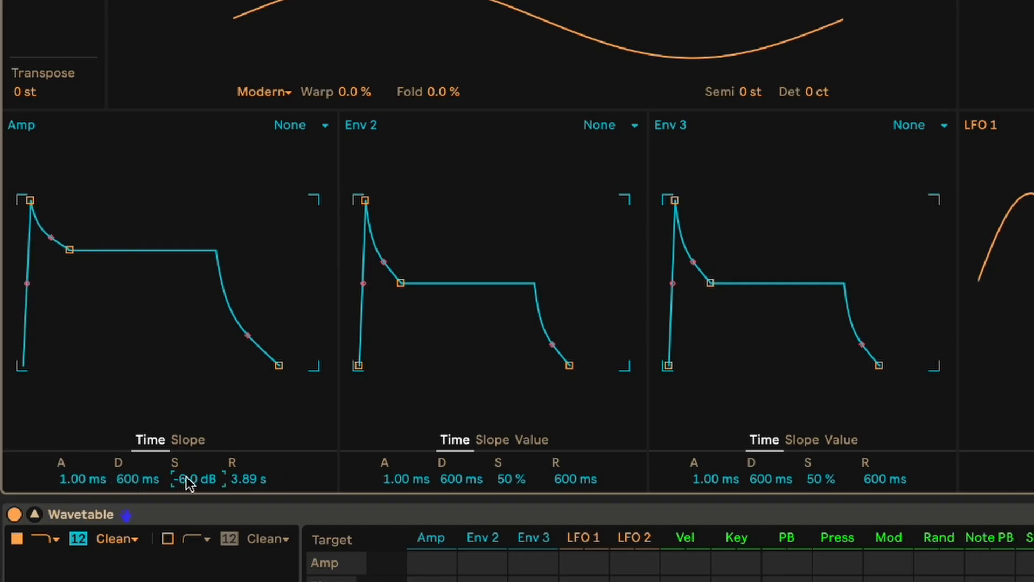
double_click(243, 481)
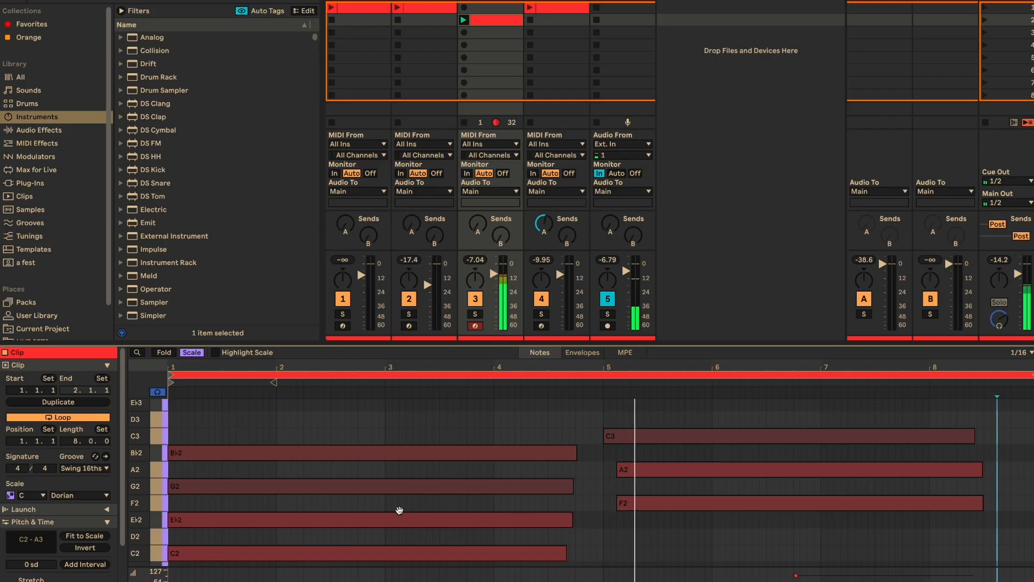
Show the Wavetable device view together with the MIDI clip's note editor and adjust the space between them.
key(ctrl+alt+l)
key(ctrl+alt+3)
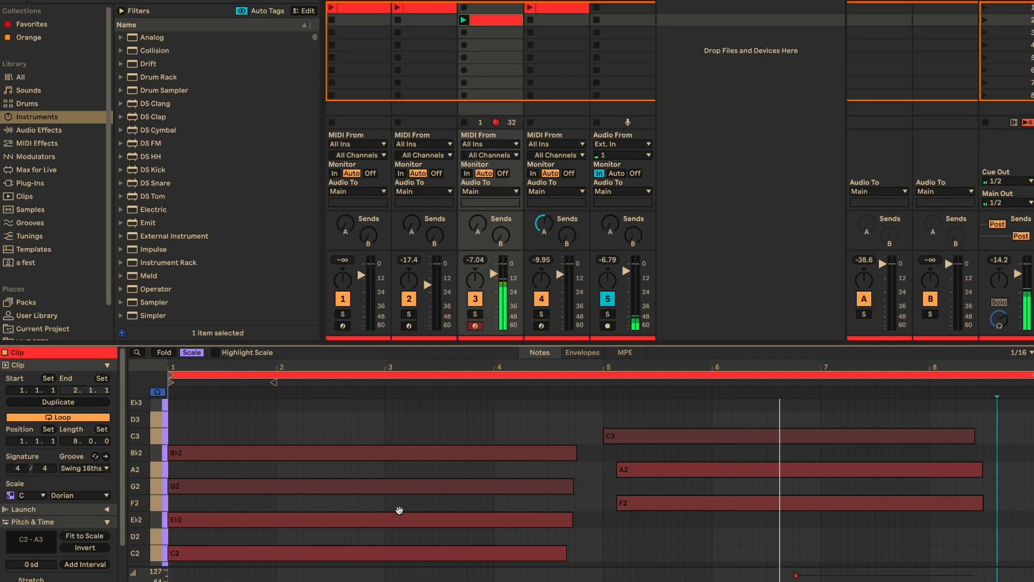
key(ctrl+alt+4)
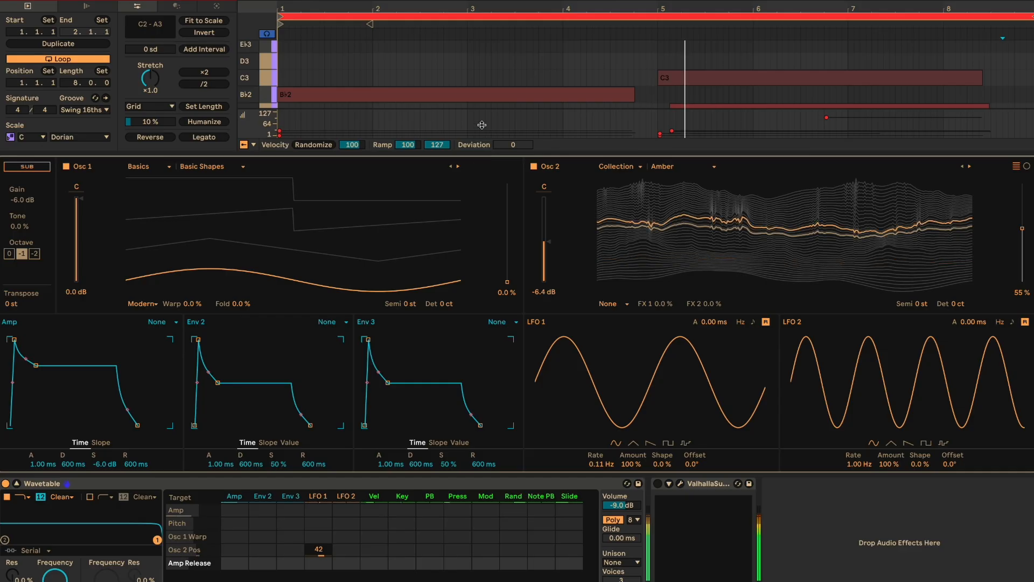
drag(471, 104, 469, 35)
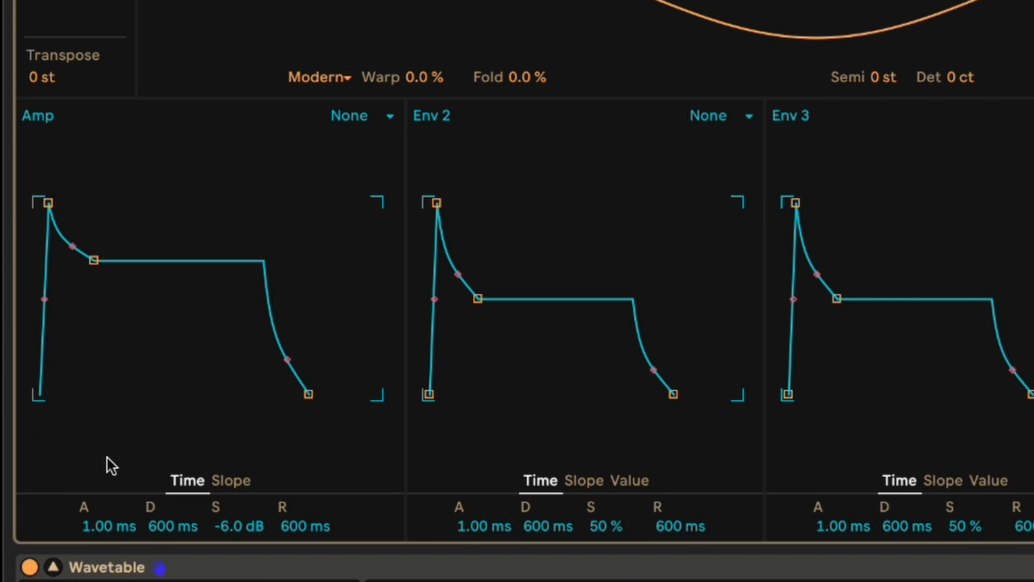
Set the Amp envelope's attack to 1.10 s and decay to 2.24 s, and lengthen its release.
drag(95, 522, 95, 325)
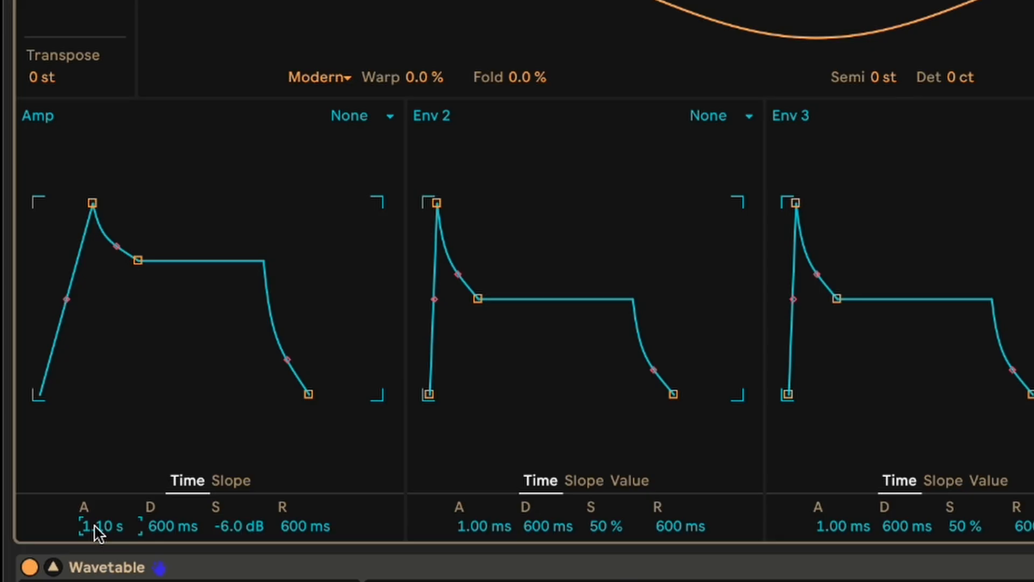
drag(166, 530, 165, 506)
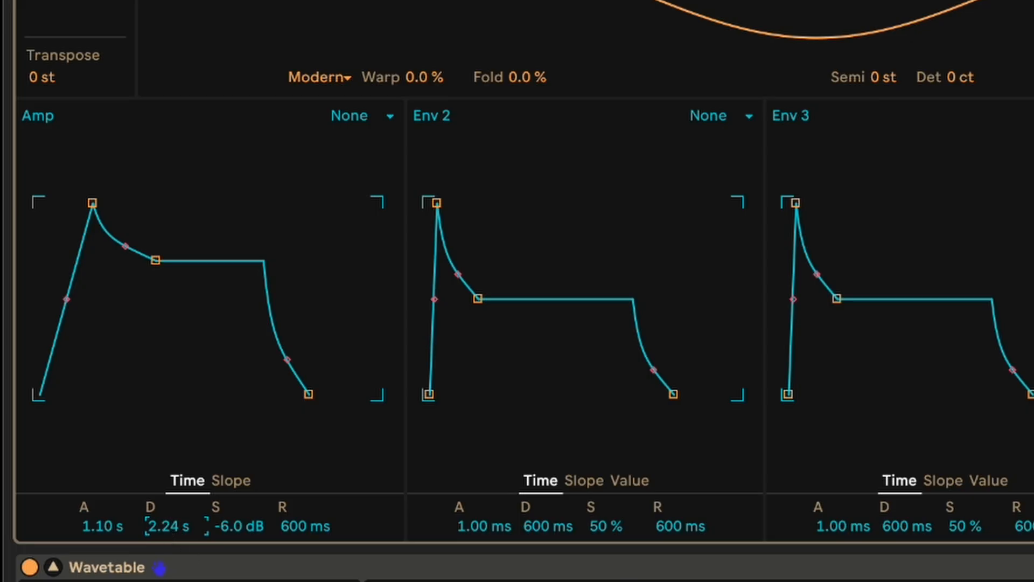
click(304, 519)
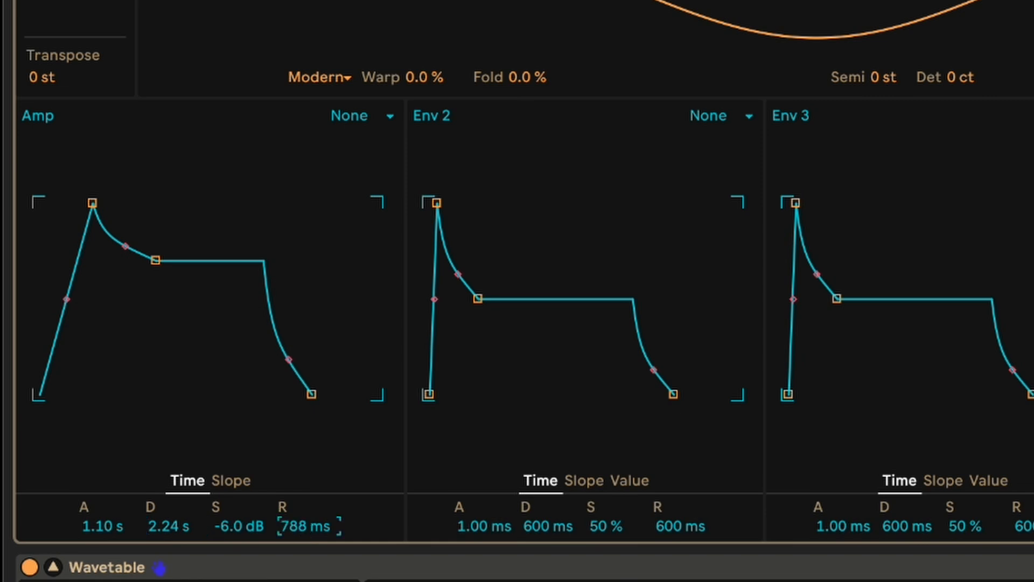
drag(304, 520, 303, 481)
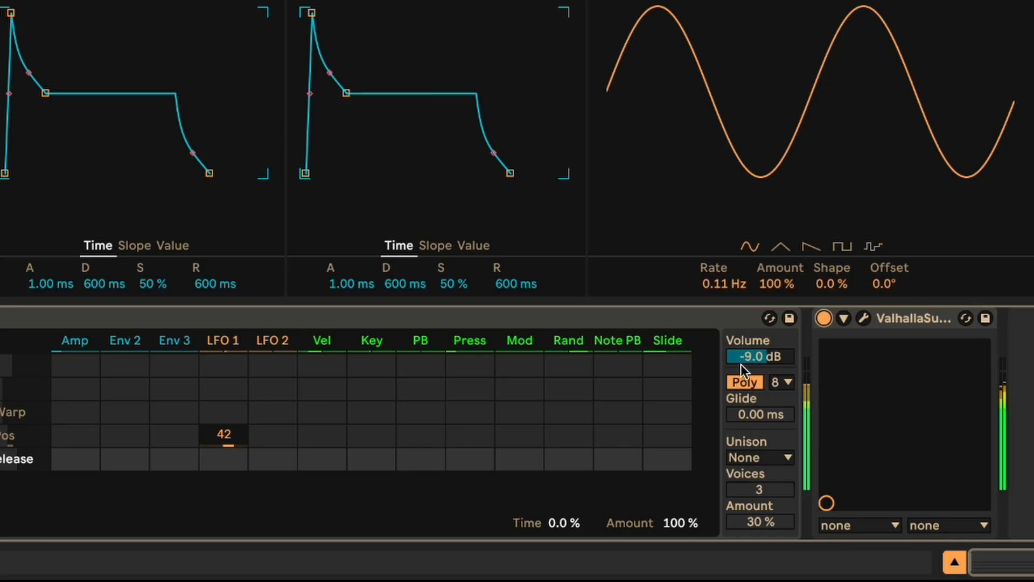
Lower the Wavetable output volume to -10 dB and set its unison mode to Classic.
click(758, 360)
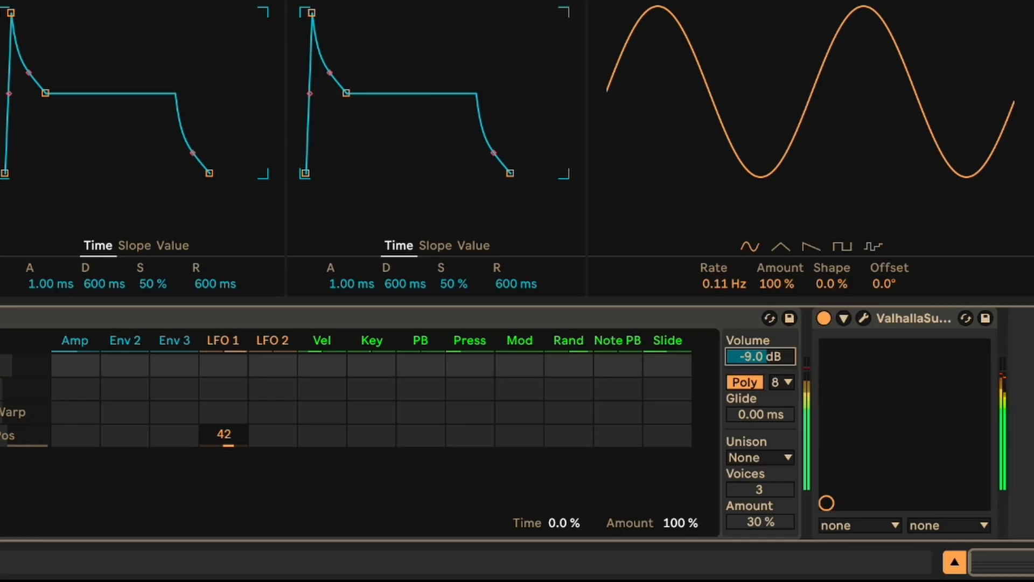
drag(758, 360, 757, 364)
click(791, 456)
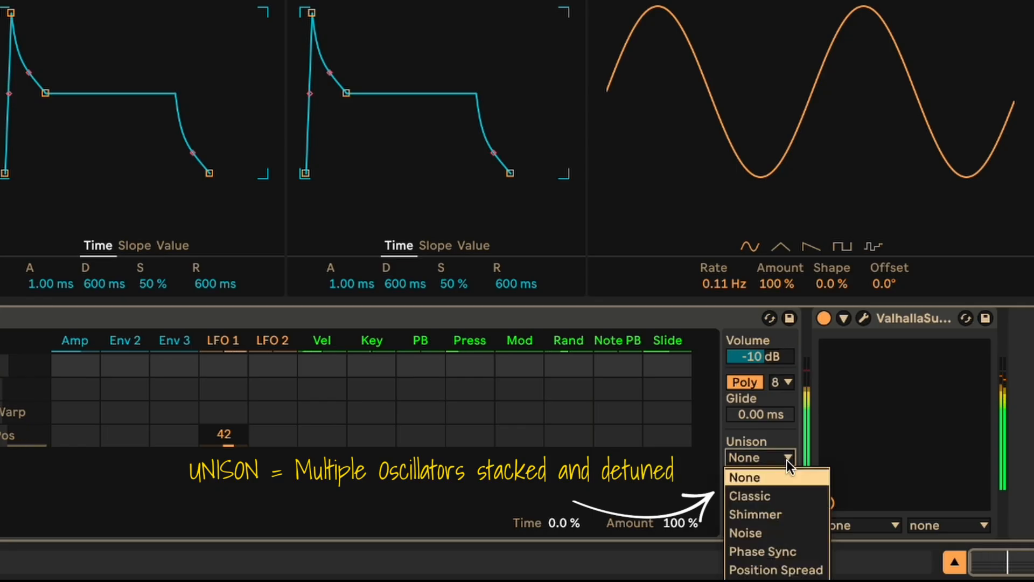
click(775, 490)
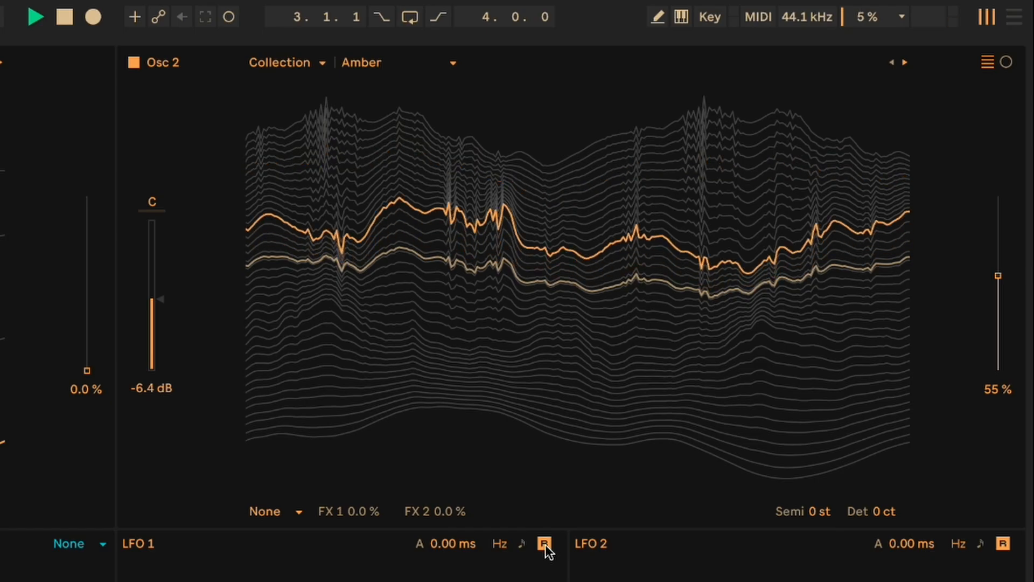
Turn off retriggering for LFO 1.
click(545, 544)
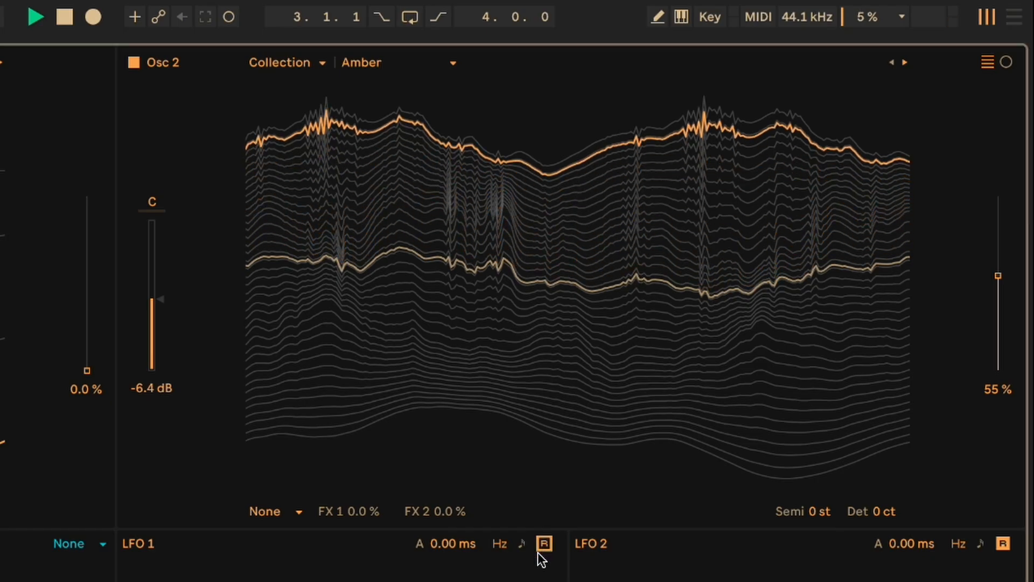